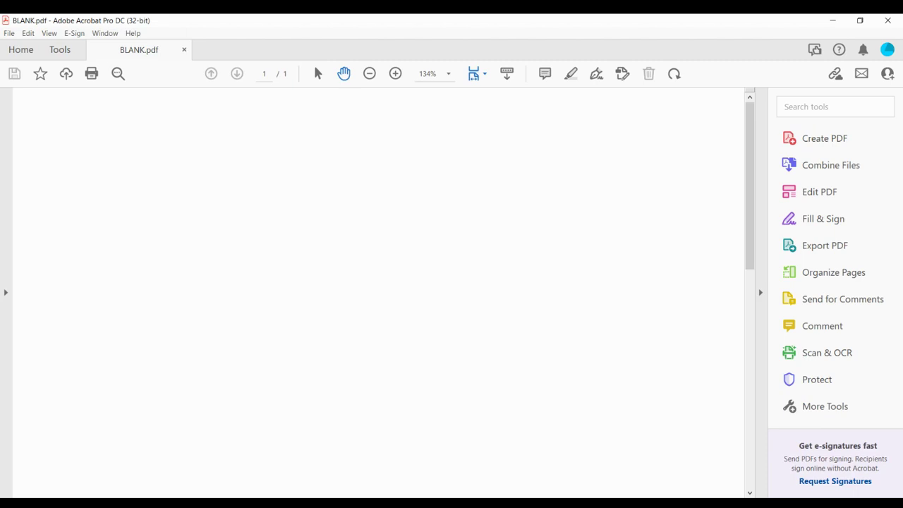
- Write 2/3 + 1/4 in red at the top left of the page
mouse_move(61, 116)
left_mouse_down()
mouse_move(63, 129)
mouse_move(77, 133)
mouse_move(58, 155)
mouse_move(99, 131)
left_mouse_up()
mouse_move(93, 125)
left_mouse_down()
mouse_move(93, 139)
mouse_move(136, 127)
mouse_move(119, 153)
mouse_move(130, 150)
left_mouse_up()
left_click_drag(128, 144, 128, 160)
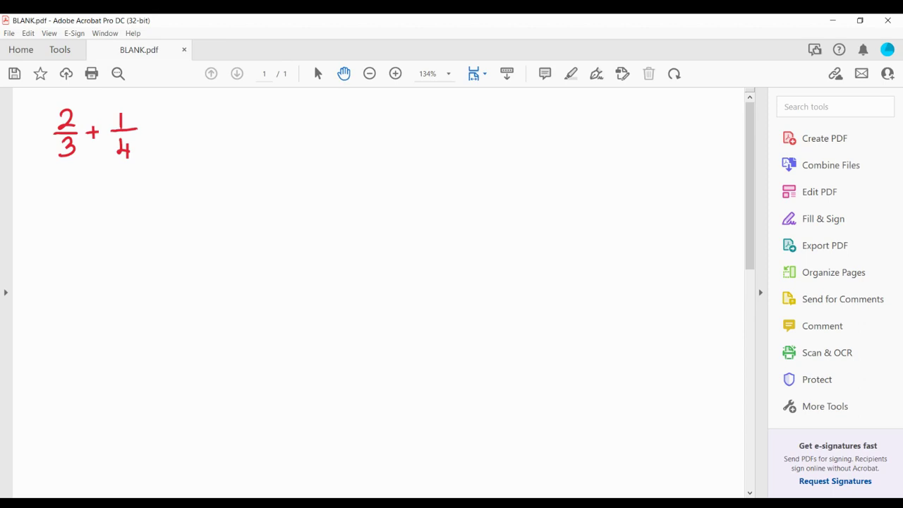
- Continue the first row with = 8/12 + 3/12 = and a blank fraction over 12
left_click_drag(156, 126, 173, 131)
mouse_move(186, 128)
left_mouse_down()
mouse_move(216, 127)
mouse_move(198, 150)
mouse_move(217, 149)
mouse_move(245, 127)
mouse_move(293, 121)
mouse_move(272, 145)
mouse_move(290, 146)
left_mouse_up()
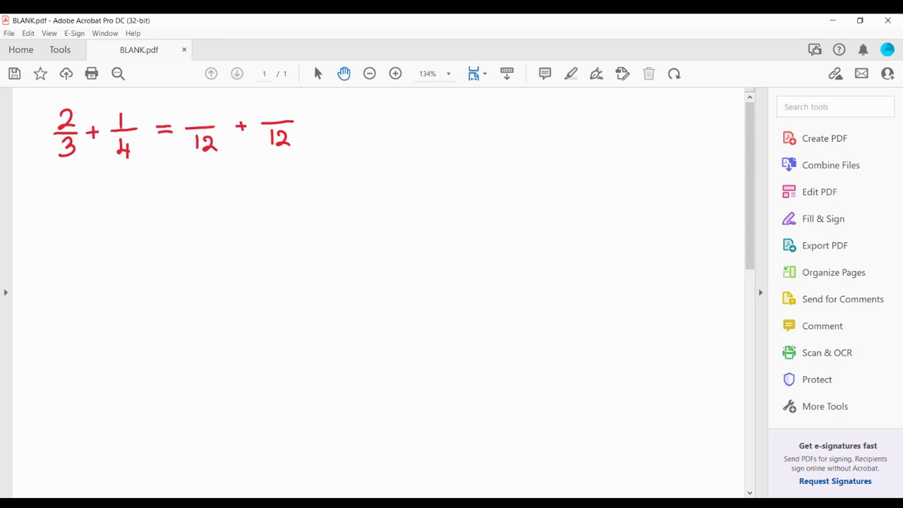
left_click_drag(205, 103, 202, 113)
mouse_move(269, 103)
left_mouse_down()
mouse_move(270, 117)
mouse_move(408, 125)
mouse_move(375, 148)
mouse_move(393, 147)
left_mouse_up()
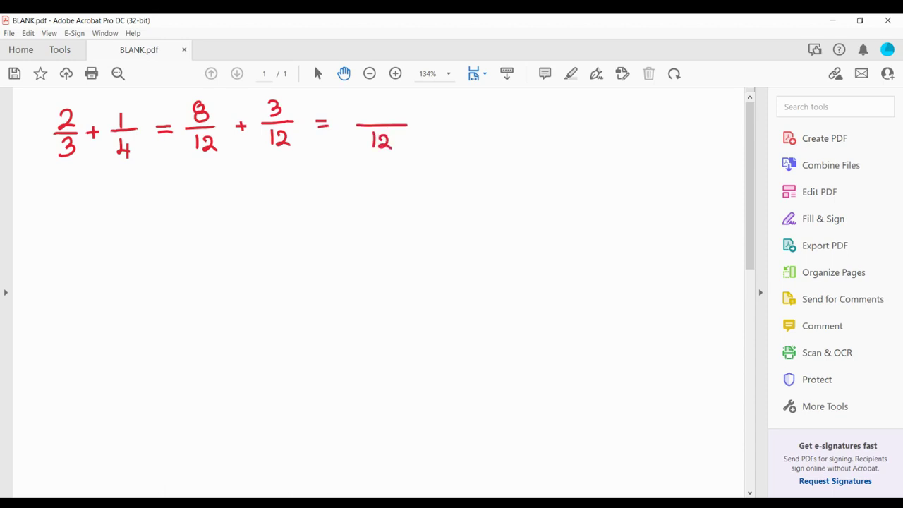
- Finish the first row as (8+3)/12 = 11/12, circle 11/12, and start 5/2 below
mouse_move(365, 102)
left_mouse_down()
mouse_move(369, 122)
mouse_move(368, 111)
mouse_move(392, 112)
left_mouse_up()
mouse_move(385, 108)
left_mouse_down()
mouse_move(385, 119)
mouse_move(402, 111)
mouse_move(396, 120)
mouse_move(438, 129)
mouse_move(500, 122)
mouse_move(470, 120)
mouse_move(479, 120)
mouse_move(469, 146)
mouse_move(489, 147)
left_mouse_up()
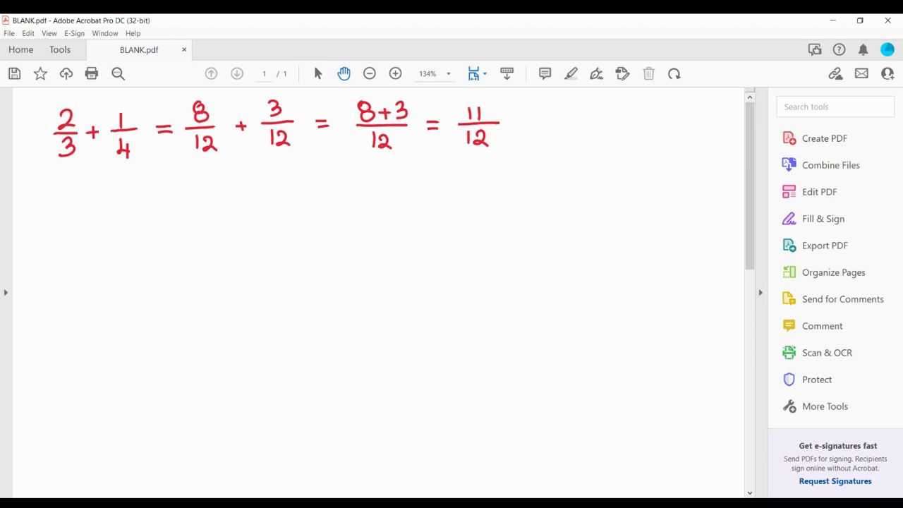
mouse_move(500, 102)
left_mouse_down()
mouse_move(452, 114)
mouse_move(497, 151)
mouse_move(509, 117)
mouse_move(501, 104)
left_mouse_up()
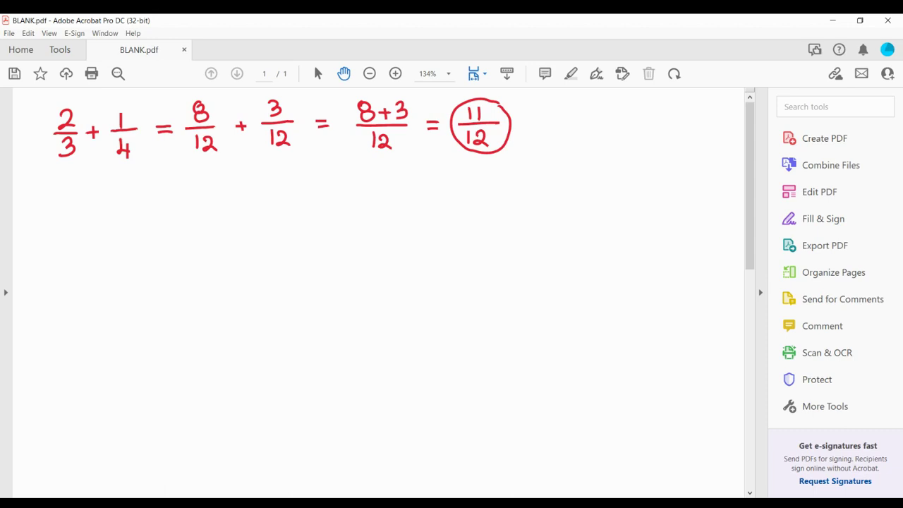
mouse_move(65, 195)
left_mouse_down()
mouse_move(75, 195)
mouse_move(60, 212)
mouse_move(79, 219)
mouse_move(78, 238)
mouse_move(127, 210)
mouse_move(139, 217)
mouse_move(121, 242)
left_mouse_up()
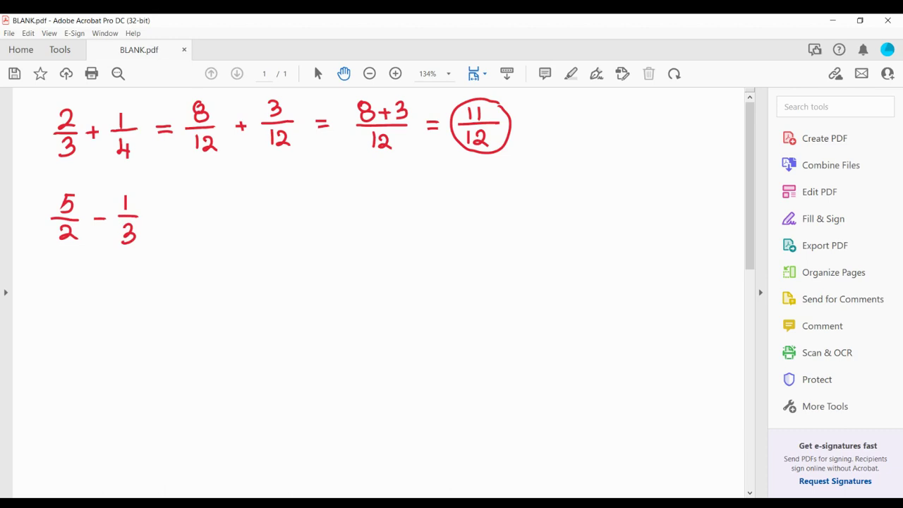
- Extend the second row to 5/2 − 1/3 = 15/6 − 2/6 = _/6
left_click_drag(167, 212, 182, 216)
mouse_move(197, 211)
left_mouse_down()
mouse_move(225, 211)
mouse_move(209, 236)
mouse_move(206, 229)
left_mouse_up()
mouse_move(247, 209)
left_mouse_down()
mouse_move(304, 208)
mouse_move(284, 224)
left_mouse_up()
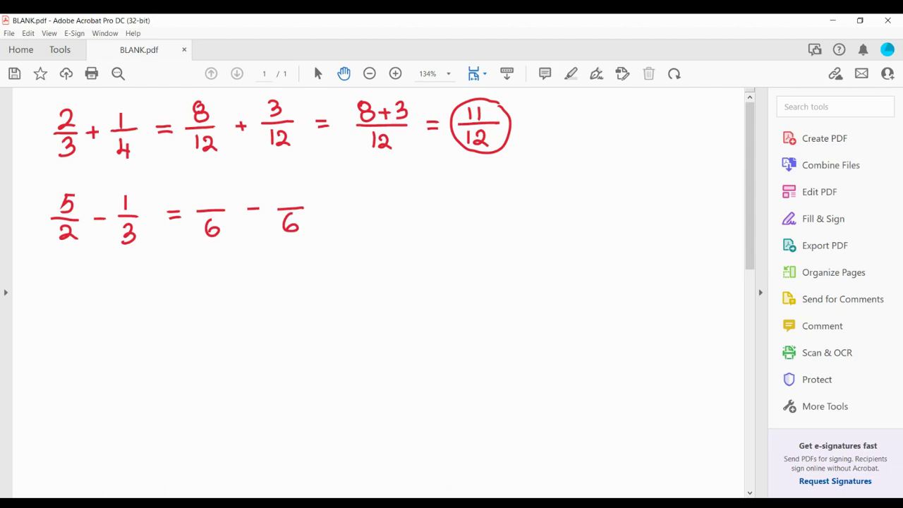
mouse_move(202, 187)
left_mouse_down()
mouse_move(203, 202)
mouse_move(224, 185)
mouse_move(209, 202)
left_mouse_up()
mouse_move(285, 185)
left_mouse_down()
mouse_move(283, 200)
mouse_move(334, 208)
mouse_move(405, 203)
mouse_move(380, 221)
left_mouse_up()
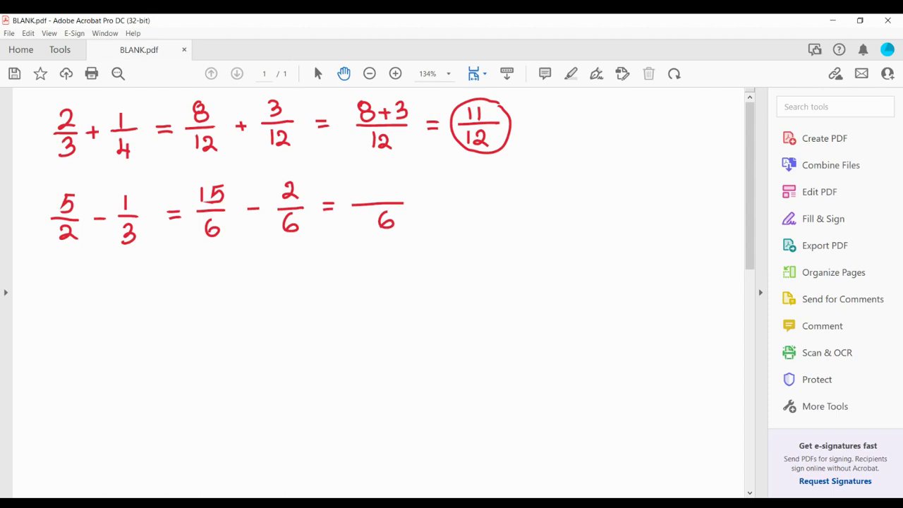
- Finish the second row as (15−2)/6 = 13/6, circle 13/6, and start 3/2 on a third row
mouse_move(351, 180)
left_mouse_down()
mouse_move(351, 194)
mouse_move(370, 179)
mouse_move(357, 194)
mouse_move(389, 186)
mouse_move(446, 199)
left_mouse_up()
mouse_move(432, 204)
left_mouse_down()
mouse_move(500, 201)
mouse_move(477, 193)
mouse_move(489, 186)
mouse_move(482, 215)
left_mouse_up()
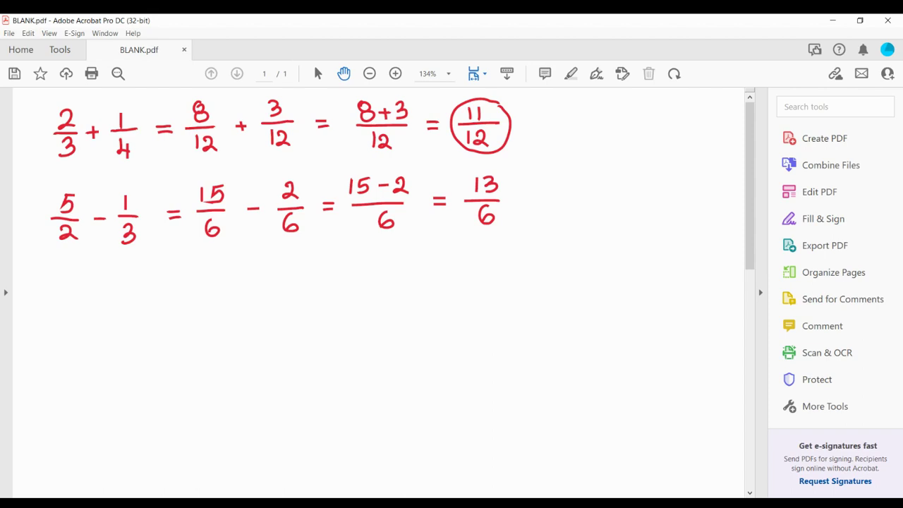
mouse_move(514, 178)
left_mouse_down()
mouse_move(484, 166)
mouse_move(459, 184)
mouse_move(474, 226)
mouse_move(506, 226)
mouse_move(520, 192)
mouse_move(512, 181)
left_mouse_up()
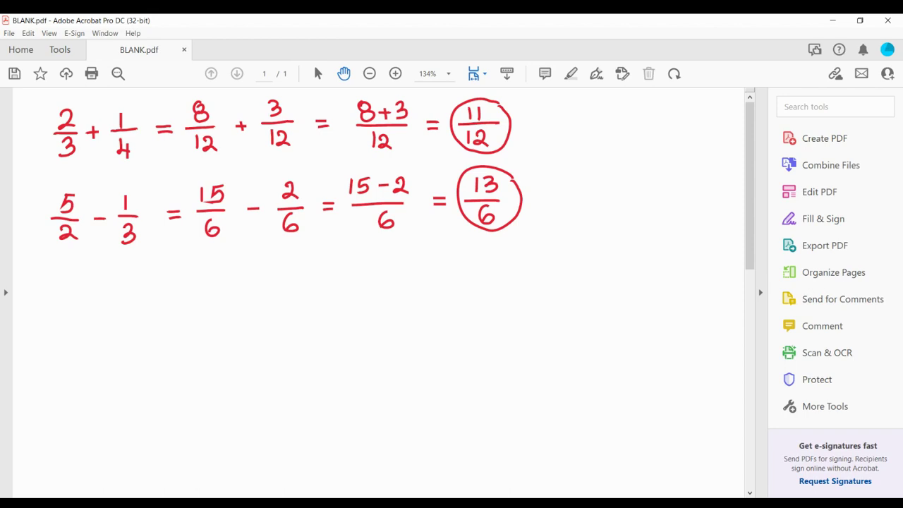
mouse_move(69, 275)
left_mouse_down()
mouse_move(64, 292)
mouse_move(86, 294)
mouse_move(73, 319)
mouse_move(101, 299)
mouse_move(92, 299)
mouse_move(128, 290)
mouse_move(136, 298)
mouse_move(118, 308)
mouse_move(130, 315)
mouse_move(118, 321)
left_mouse_up()
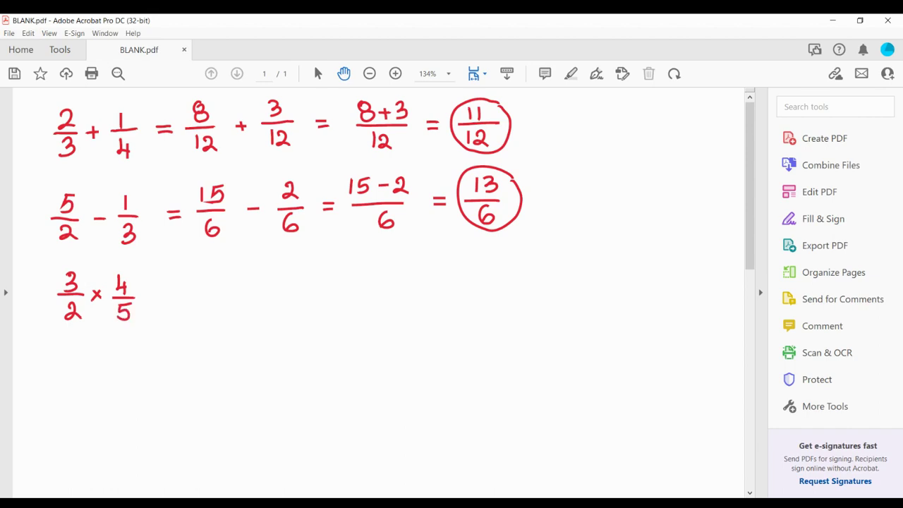
- Write = (3×4)/(2×5) after 3/2 × 4/5, leading to 12/10
left_click_drag(156, 291, 174, 291)
left_click_drag(158, 298, 264, 288)
mouse_move(210, 264)
left_mouse_down()
mouse_move(218, 266)
mouse_move(210, 279)
mouse_move(235, 276)
left_mouse_up()
mouse_move(235, 267)
left_mouse_down()
mouse_move(226, 277)
mouse_move(255, 275)
mouse_move(222, 309)
mouse_move(237, 312)
left_mouse_up()
mouse_move(237, 303)
left_mouse_down()
mouse_move(229, 313)
mouse_move(252, 302)
mouse_move(259, 311)
mouse_move(248, 314)
left_mouse_up()
mouse_move(286, 284)
left_mouse_down()
mouse_move(359, 287)
mouse_move(329, 278)
mouse_move(350, 279)
mouse_move(336, 313)
mouse_move(352, 295)
left_mouse_up()
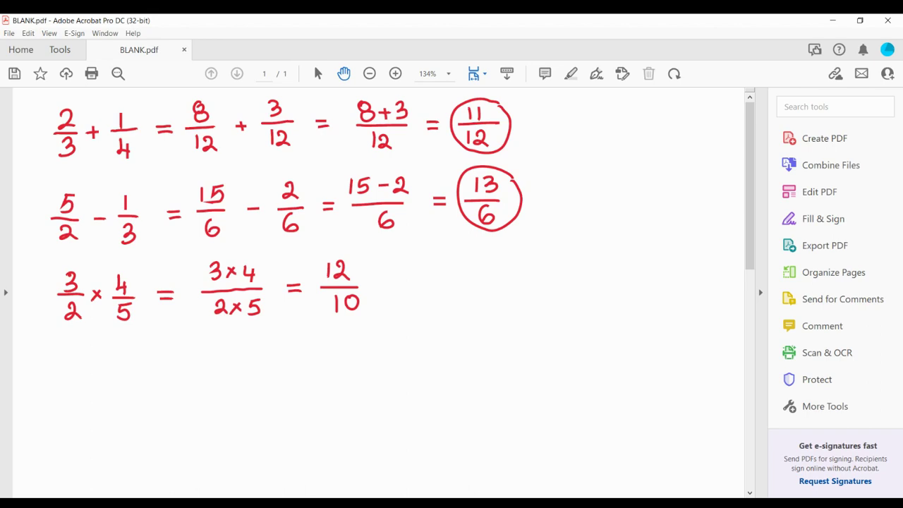
- Simplify 12/10 to 6/5 and circle the answer 6/5
left_click_drag(383, 283, 398, 289)
mouse_move(427, 259)
left_mouse_down()
mouse_move(419, 273)
mouse_move(442, 284)
mouse_move(433, 310)
mouse_move(417, 315)
left_mouse_up()
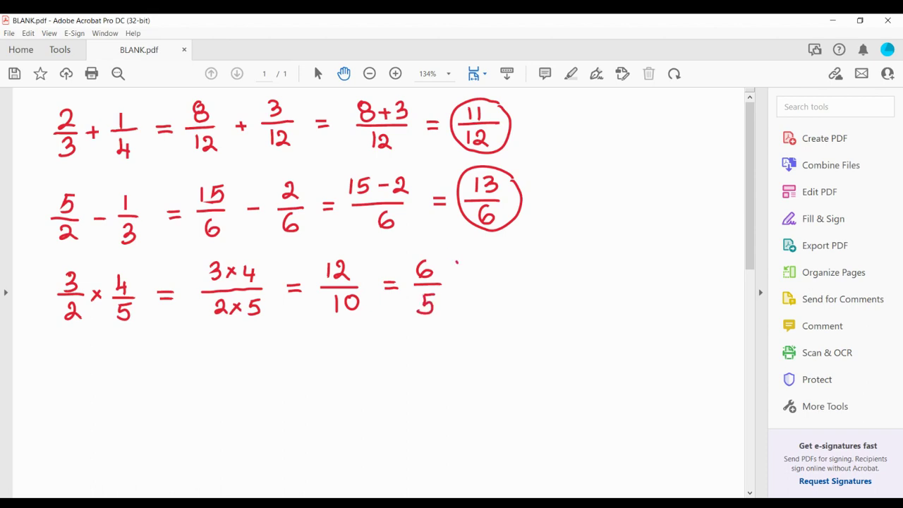
mouse_move(456, 261)
left_mouse_down()
mouse_move(425, 247)
mouse_move(403, 288)
mouse_move(417, 319)
mouse_move(468, 286)
mouse_move(457, 263)
left_mouse_up()
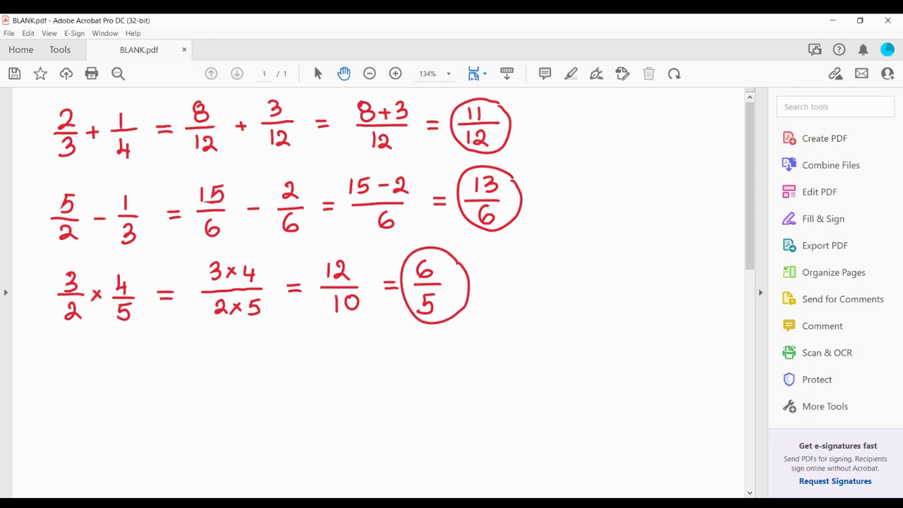